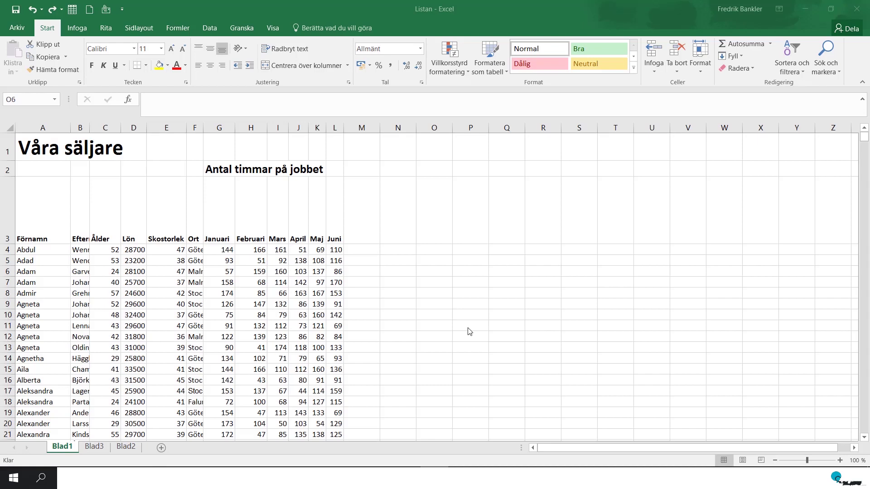
# Step: Widen the Efternamn column (column B), fit its width to its longest entry, and check the surnames further down the list
pyautogui.click(83, 237)
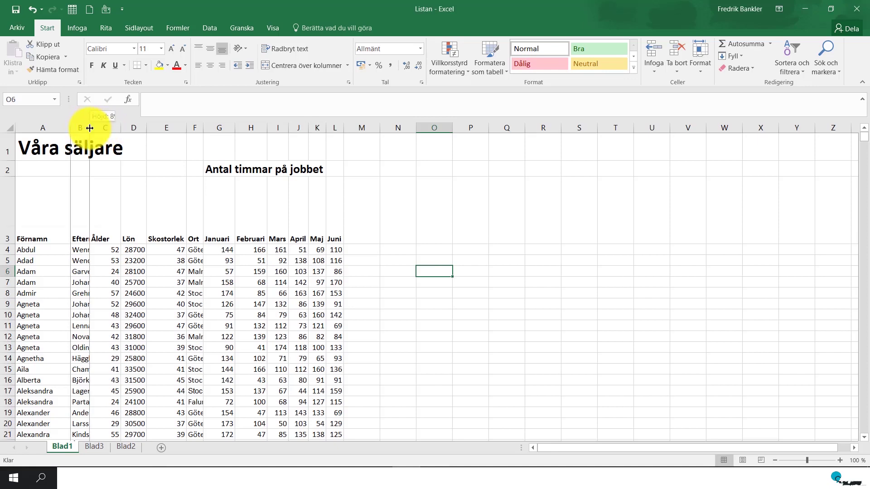
pyautogui.moveTo(89, 127); pyautogui.dragTo(183, 138)
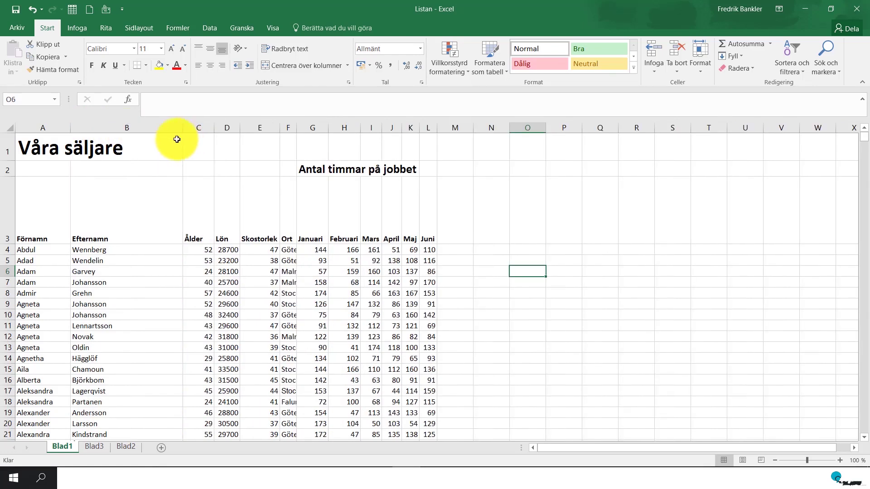
pyautogui.click(102, 132)
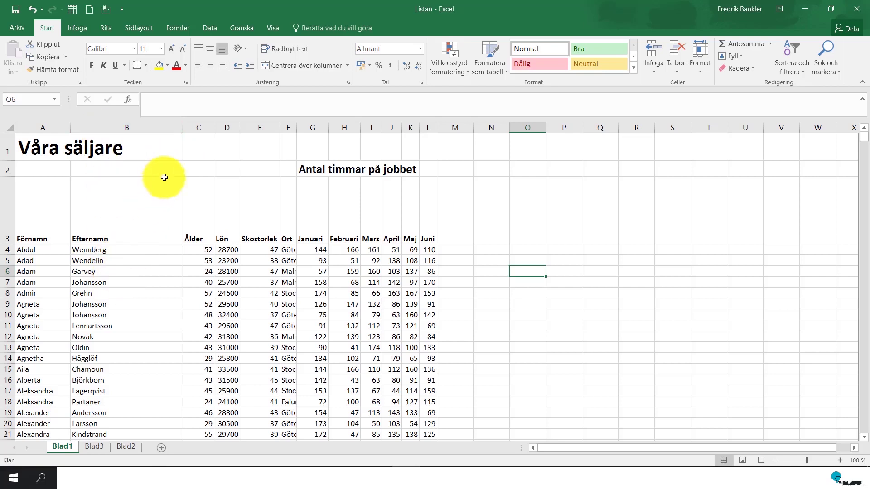
pyautogui.doubleClick(183, 126)
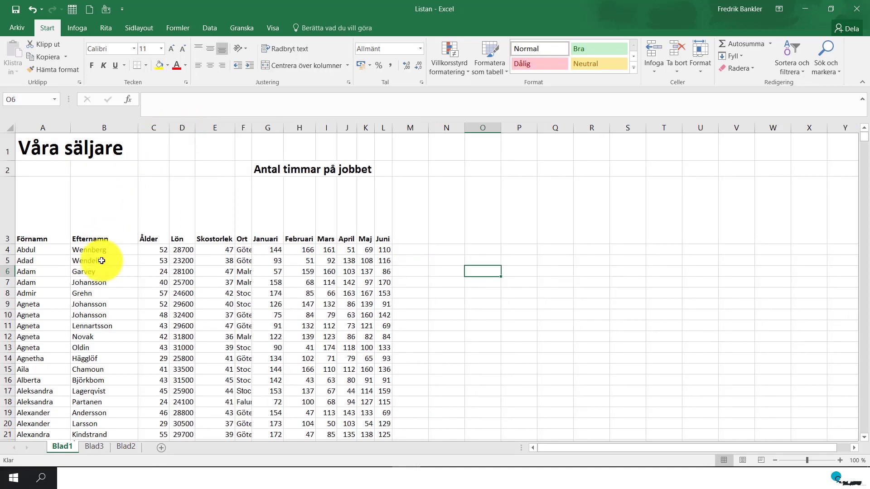
pyautogui.scroll(-17, 101, 261)
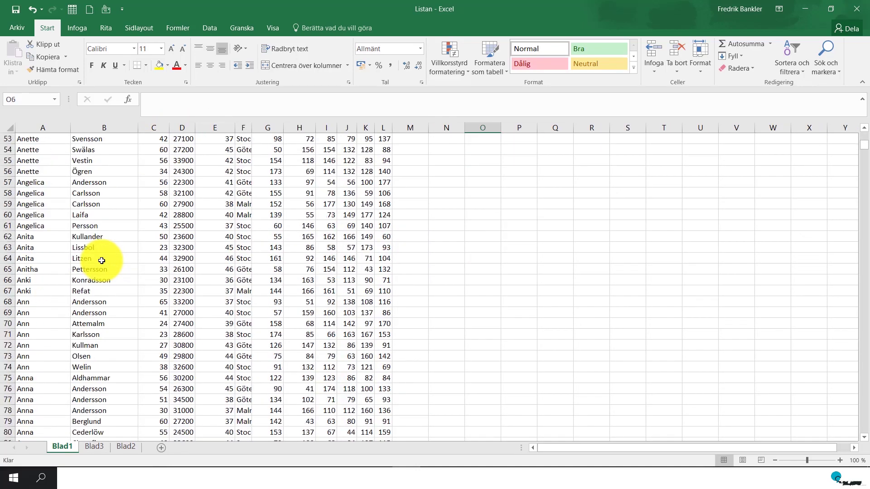
pyautogui.scroll(-3, 102, 260)
pyautogui.scroll(6, 102, 260)
pyautogui.scroll(-6, 101, 261)
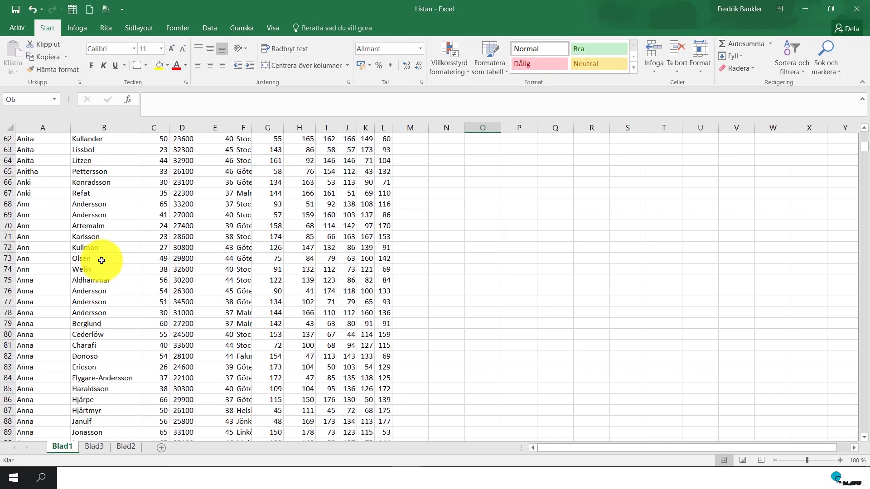
pyautogui.scroll(3, 113, 317)
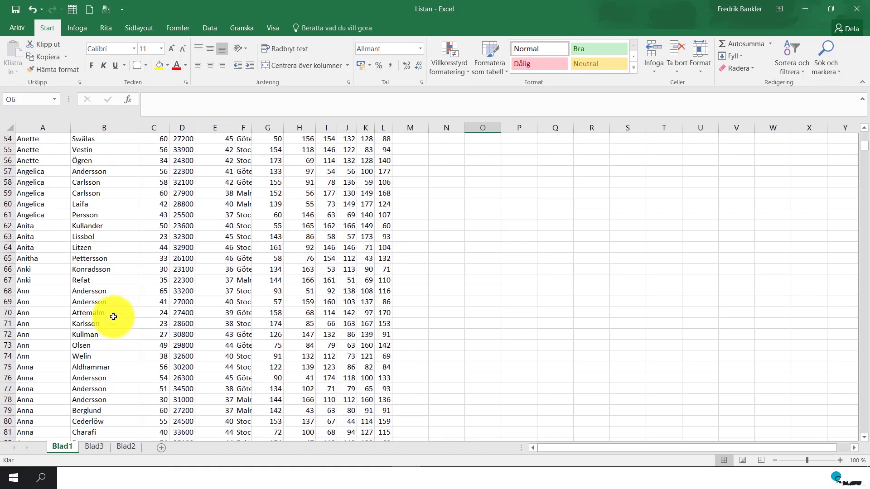
# Step: Reduce the height of header row 3 and fit it automatically to its contents
pyautogui.scroll(18, 113, 317)
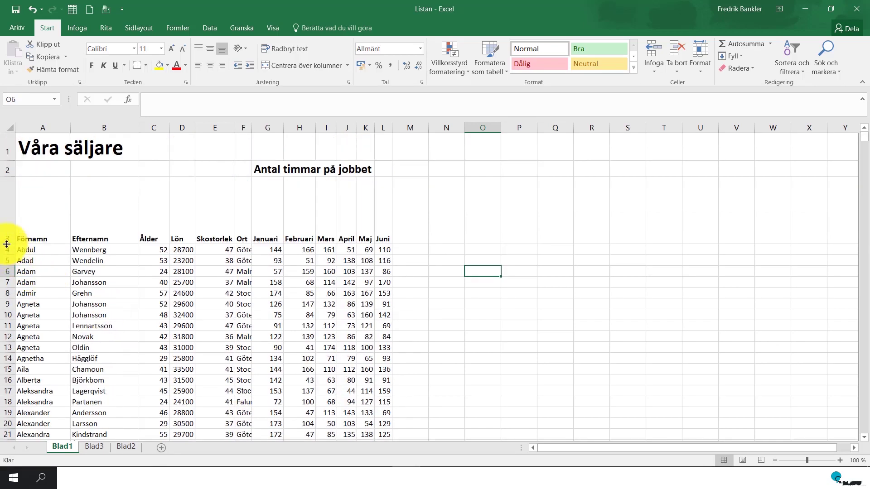
pyautogui.moveTo(7, 243); pyautogui.dragTo(8, 221)
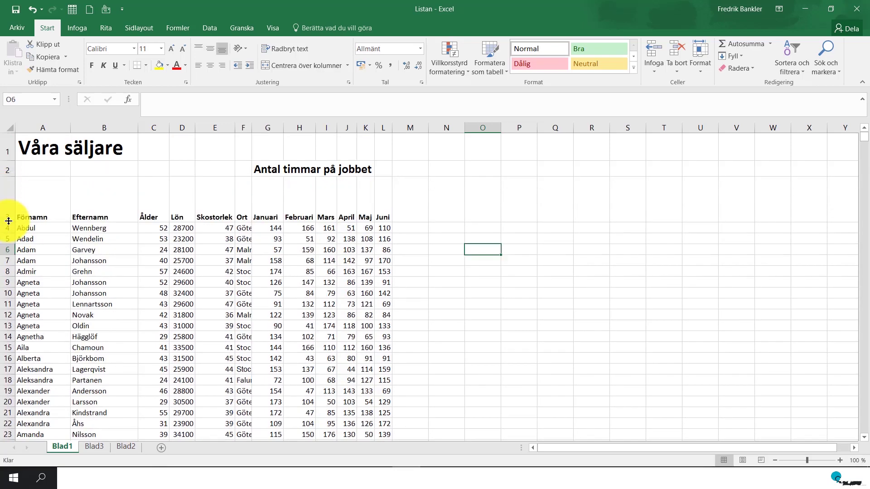
pyautogui.doubleClick(9, 221)
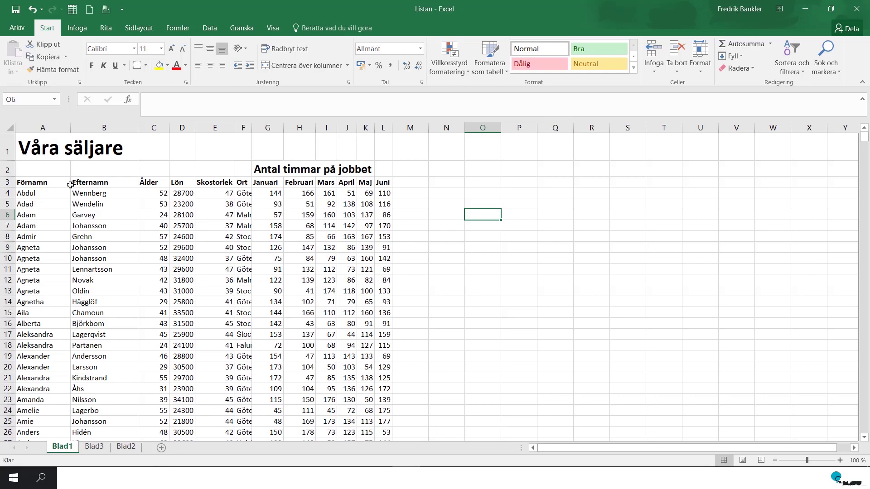
# Step: Resize all rows and columns of the sheet at once, and autofit every column width and row height to its contents
pyautogui.click(9, 128)
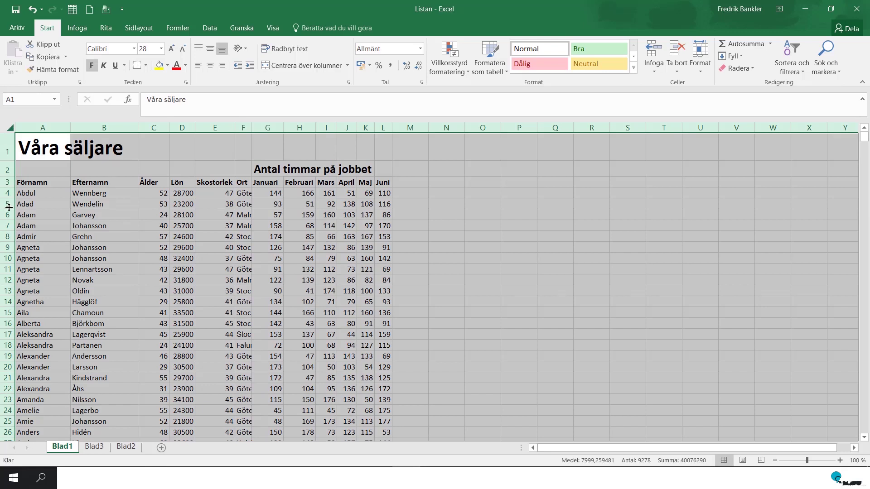
pyautogui.moveTo(8, 207); pyautogui.dragTo(5, 257)
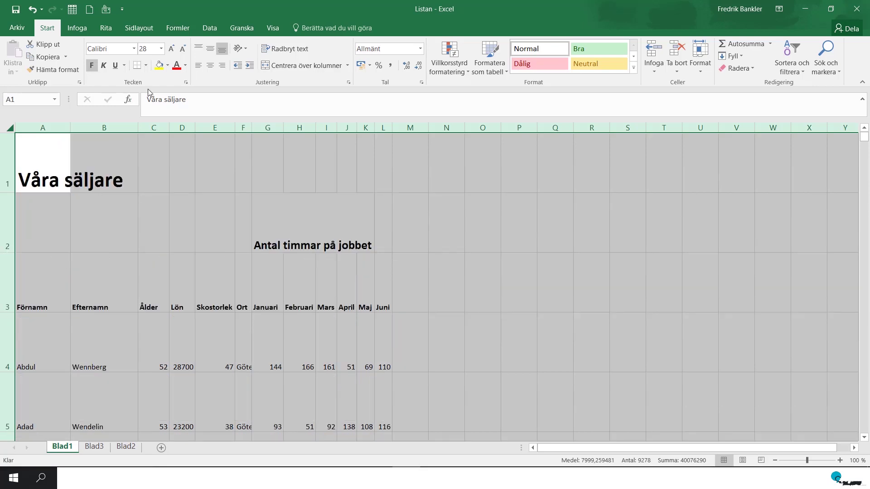
pyautogui.moveTo(170, 123); pyautogui.dragTo(426, 129)
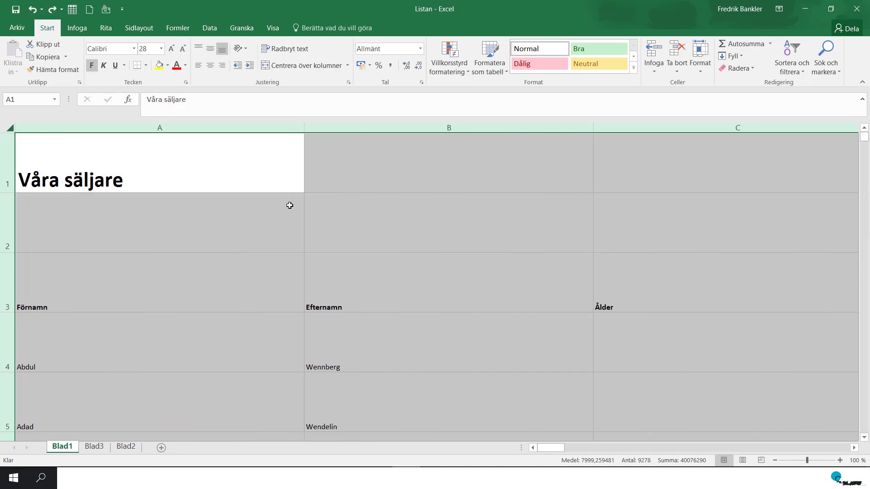
pyautogui.doubleClick(305, 127)
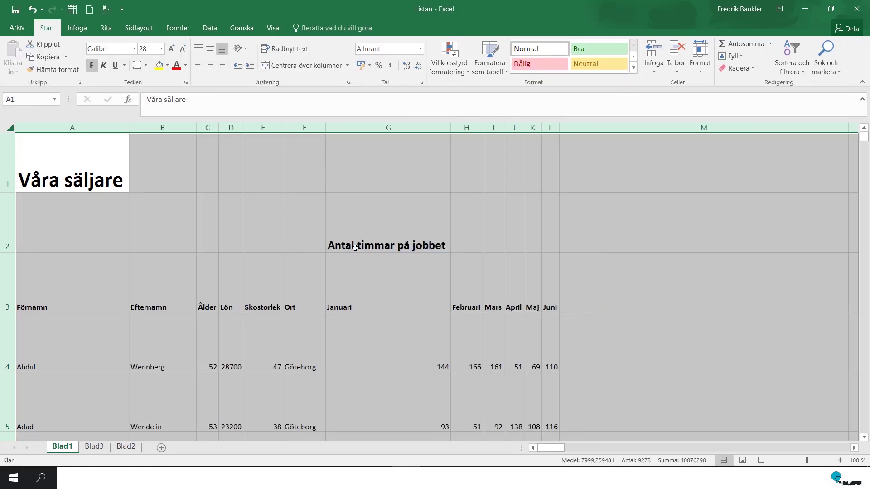
pyautogui.doubleClick(9, 252)
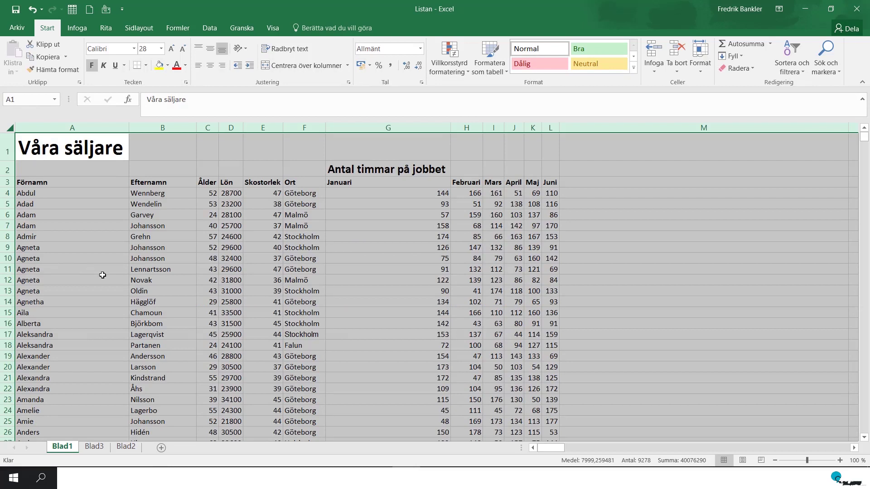
pyautogui.click(328, 250)
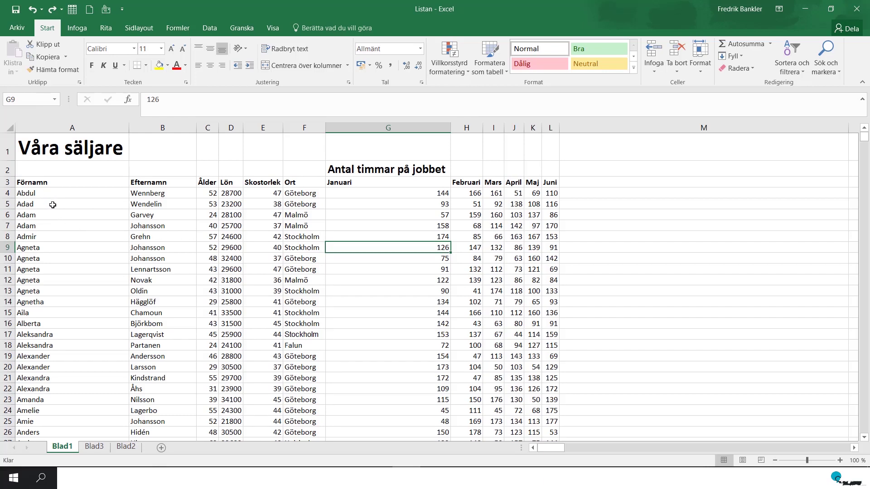
# Step: Insert an empty row at row 5, directly below the first seller in the list
pyautogui.click(4, 204)
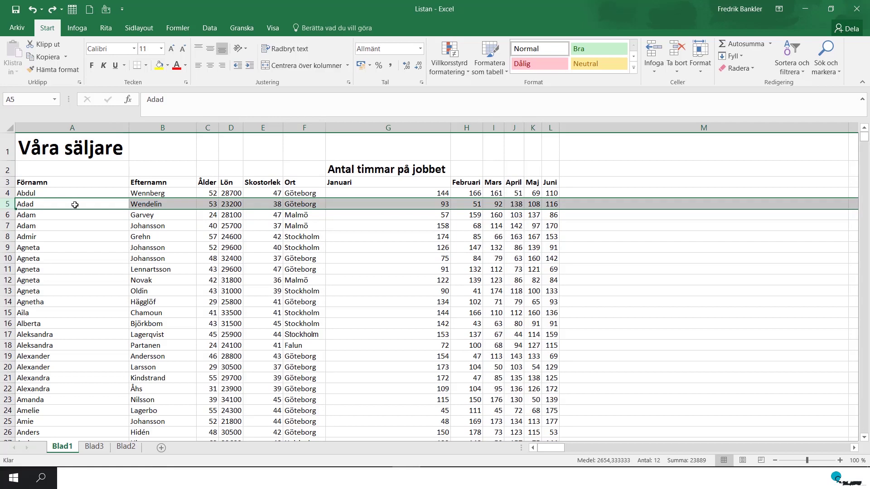
pyautogui.click(655, 69)
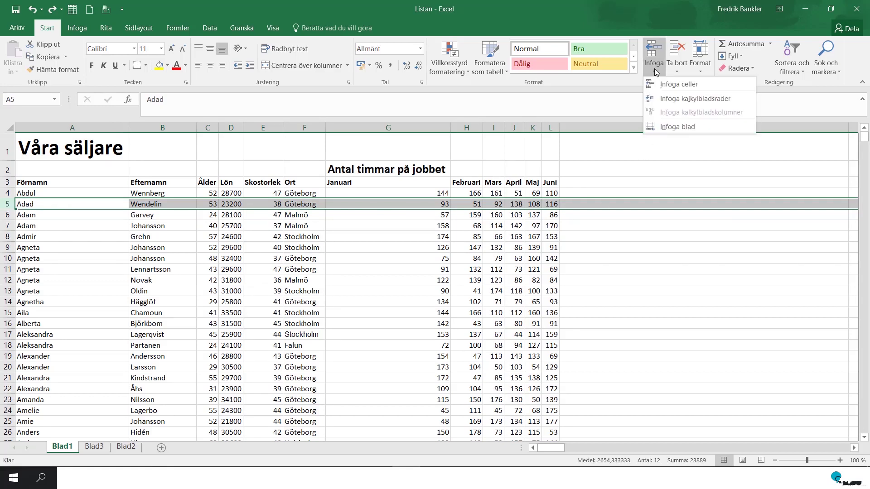
pyautogui.click(657, 86)
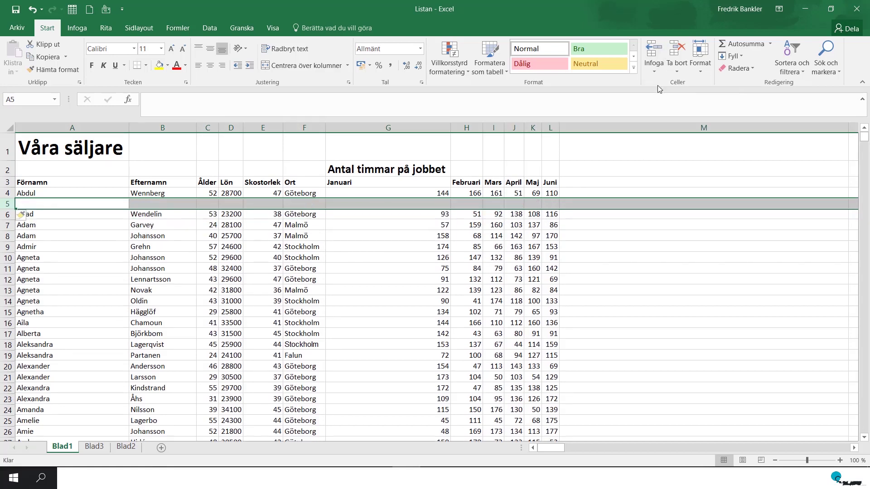
pyautogui.scroll(-2, 703, 251)
pyautogui.click(693, 244)
pyautogui.scroll(1, 694, 245)
pyautogui.click(676, 233)
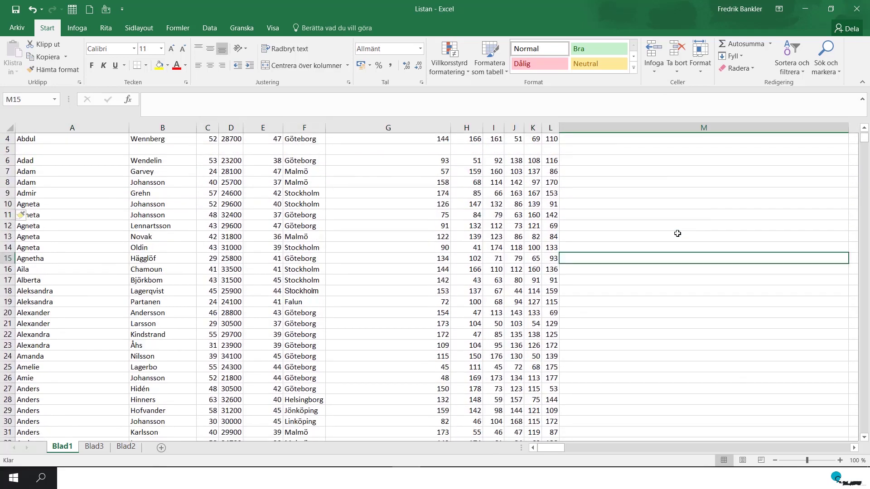
pyautogui.scroll(2, 677, 232)
pyautogui.scroll(-2, 677, 232)
pyautogui.scroll(2, 676, 233)
pyautogui.click(676, 234)
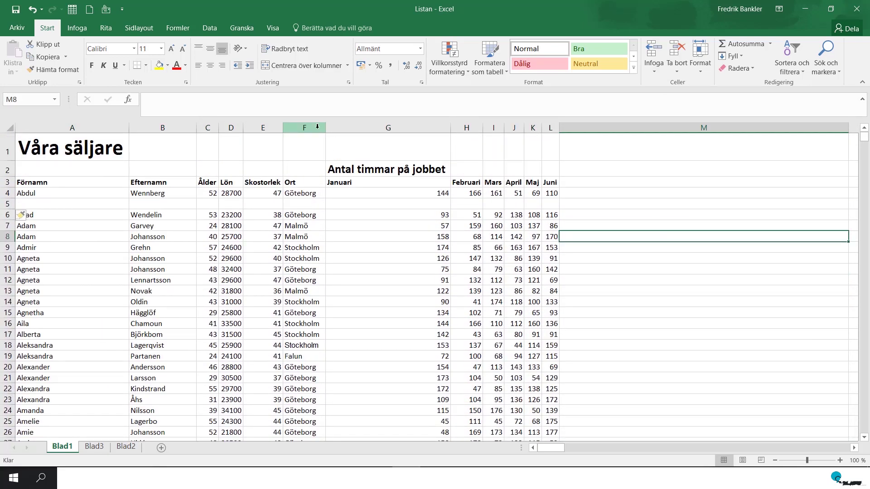
# Step: Insert an empty column at column G, between the Ort and Januari columns
pyautogui.click(349, 127)
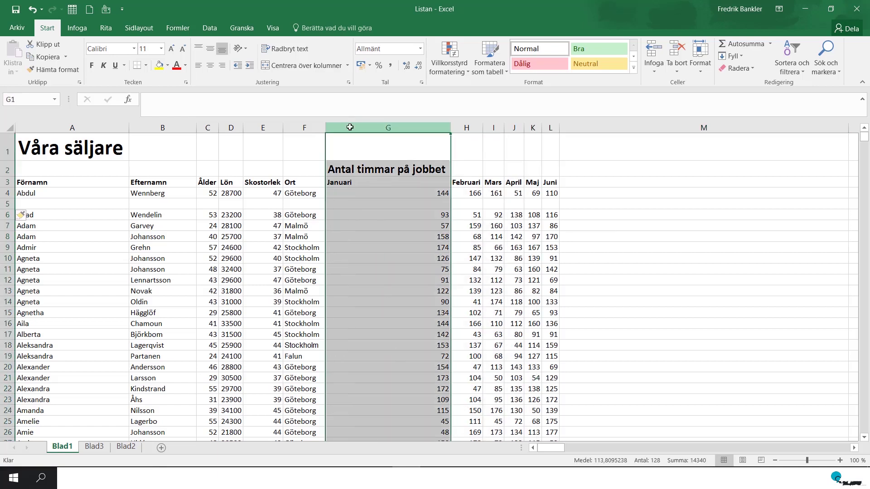
pyautogui.click(654, 67)
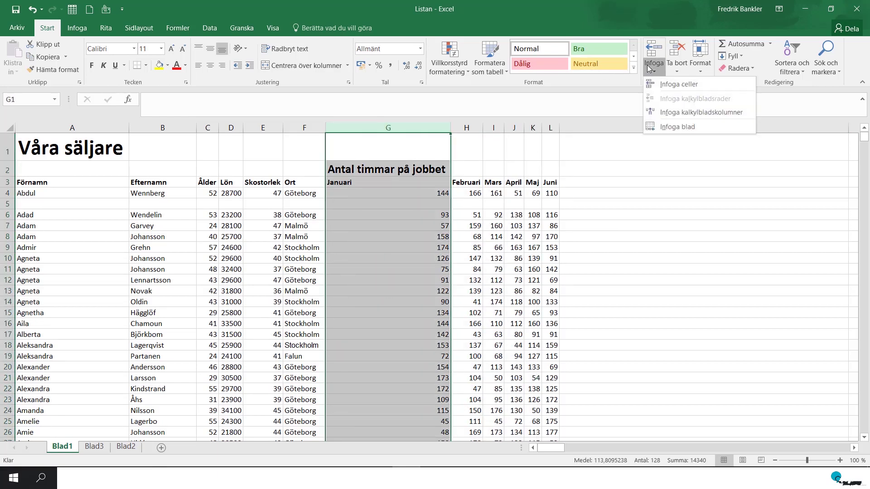
pyautogui.click(663, 90)
pyautogui.click(434, 240)
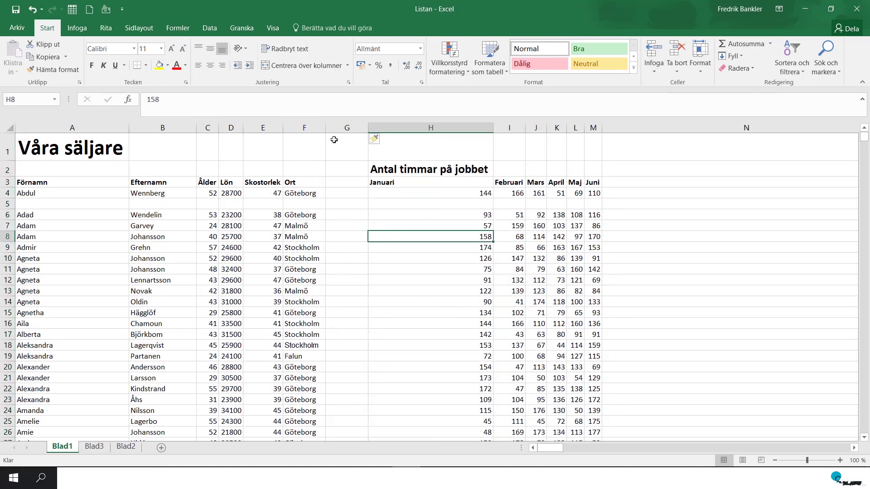
# Step: Delete the empty column G between Ort and Januari
pyautogui.scroll(-1, 346, 199)
pyautogui.scroll(1, 361, 121)
pyautogui.click(348, 125)
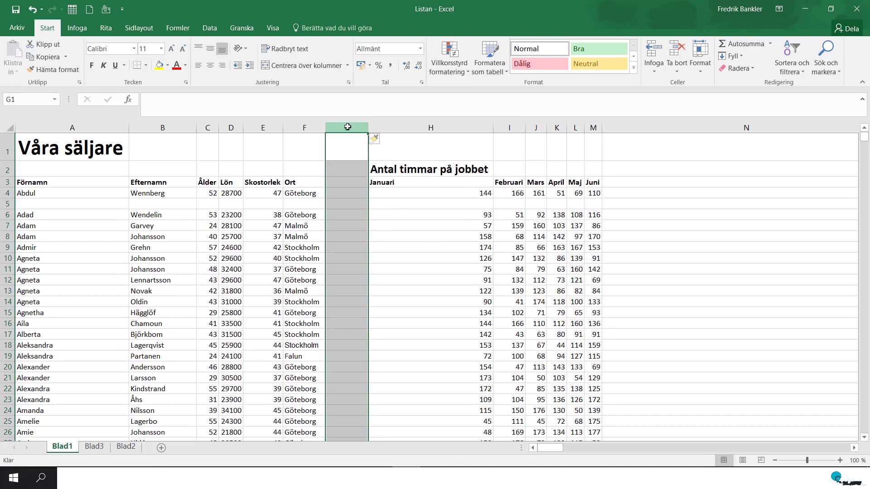
pyautogui.click(678, 52)
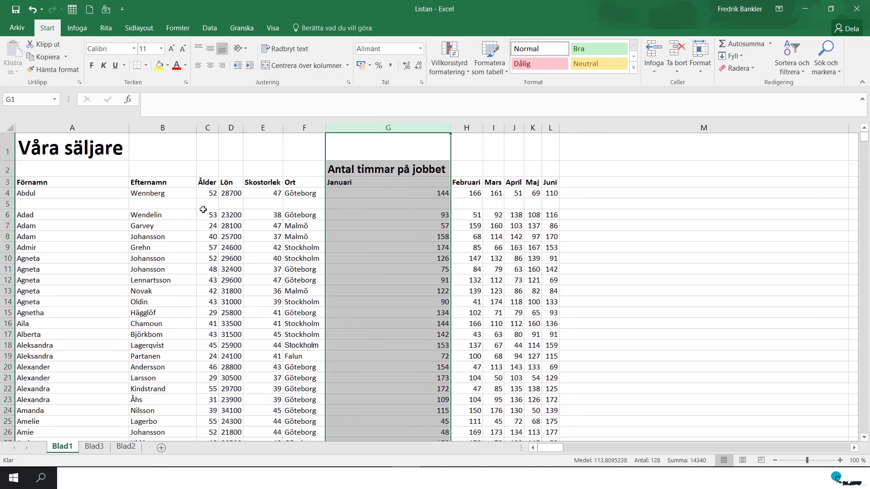
# Step: Delete the empty row 5 from the list of sellers
pyautogui.click(2, 204)
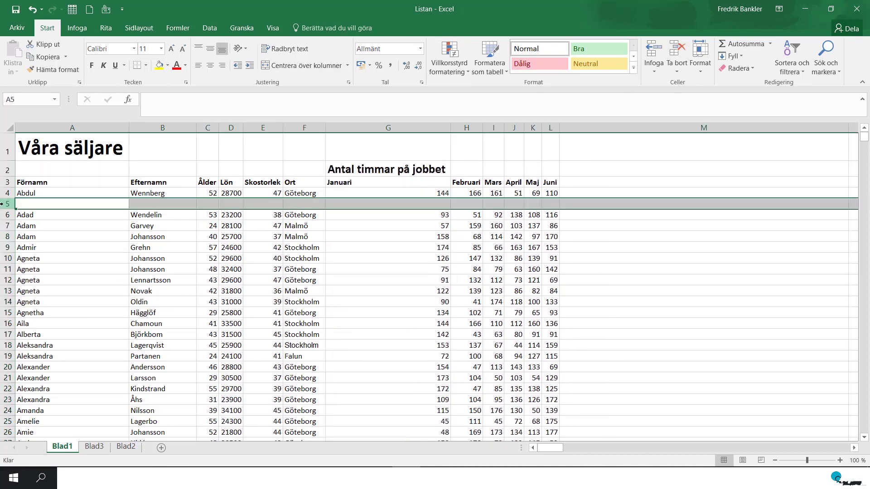
pyautogui.hotkey('ctrl', '-')
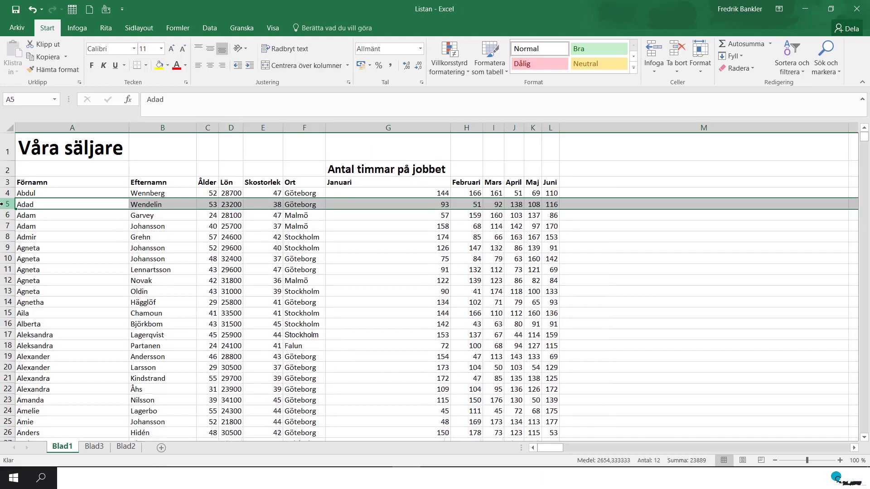
pyautogui.click(385, 239)
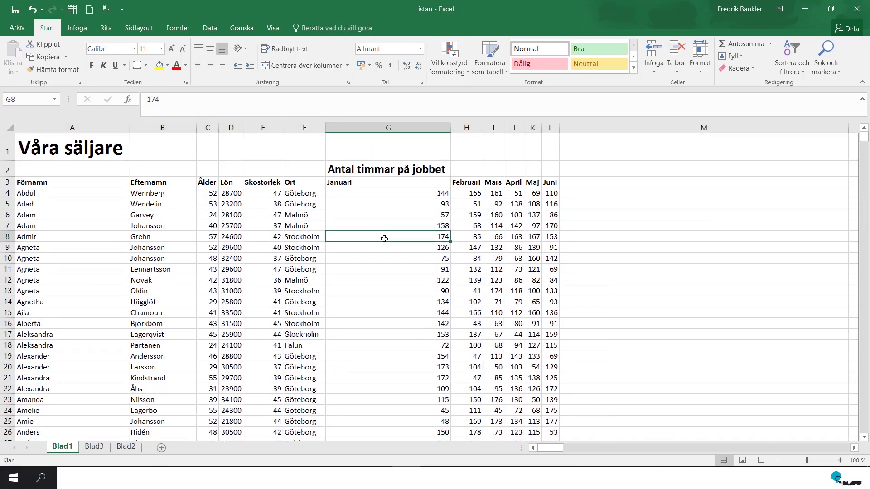
pyautogui.click(364, 223)
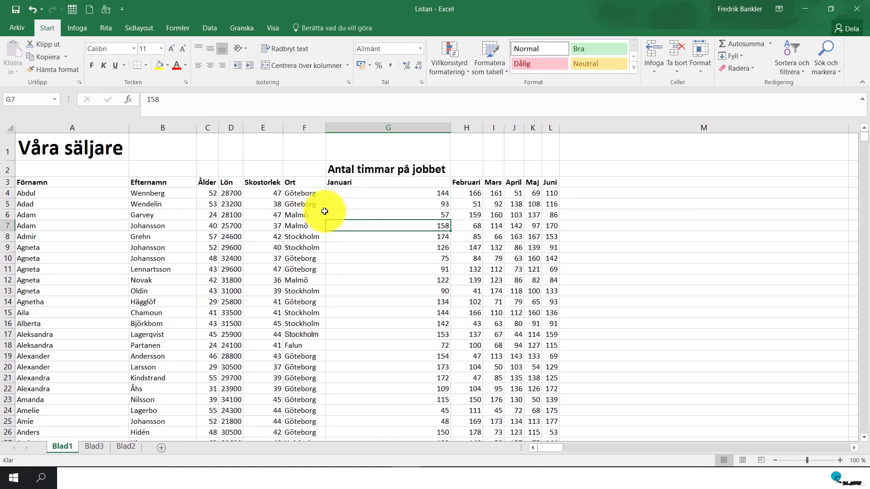
# Step: Cut the Skostorlek column and insert the cut cells before Januari, so that it follows the Ort column
pyautogui.click(267, 124)
pyautogui.rightClick(268, 129)
pyautogui.press('Escape')
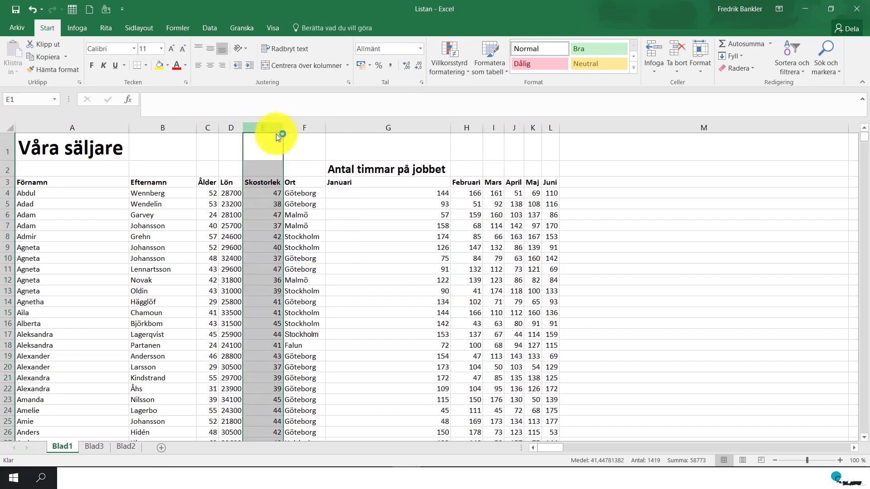
pyautogui.hotkey('ctrl', 'x')
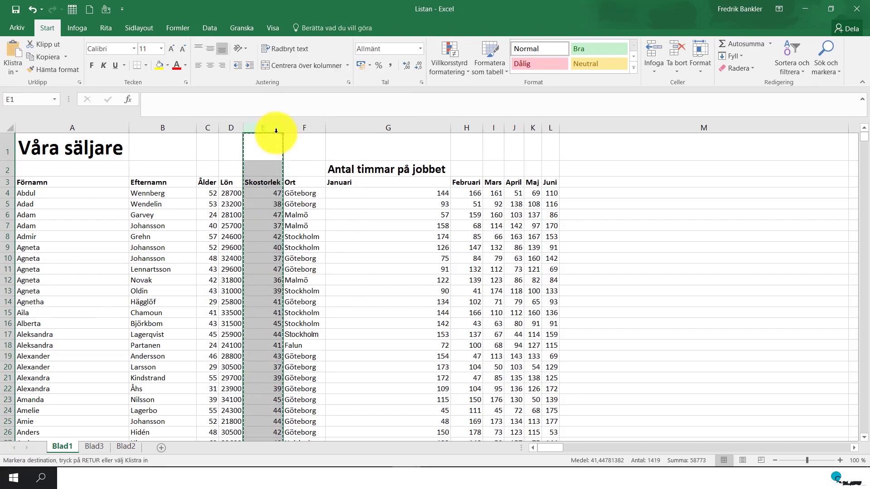
pyautogui.click(338, 127)
pyautogui.rightClick(339, 127)
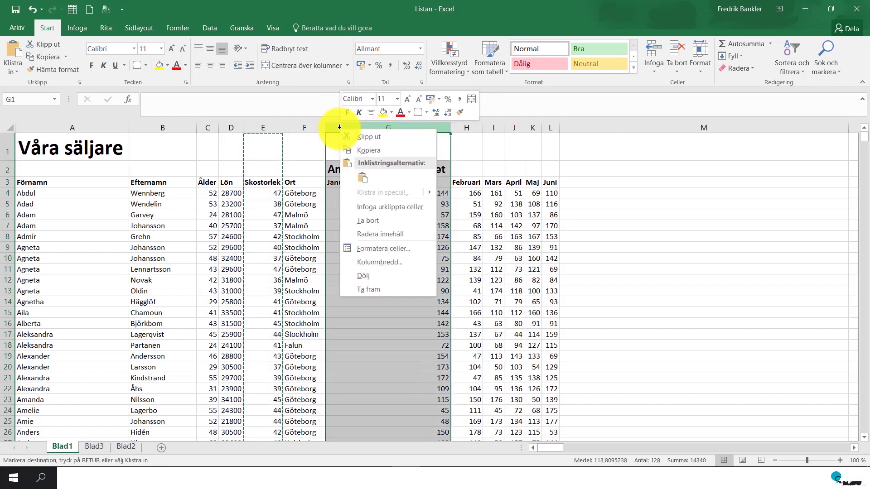
pyautogui.click(363, 205)
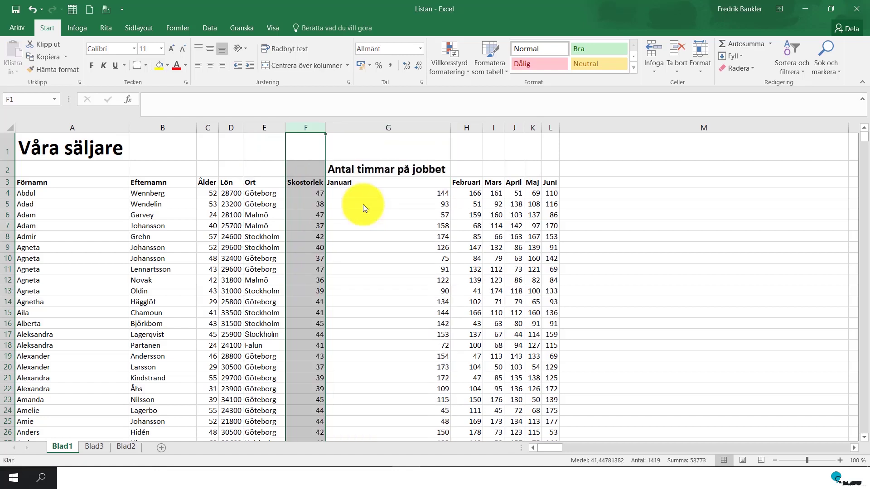
pyautogui.click(306, 194)
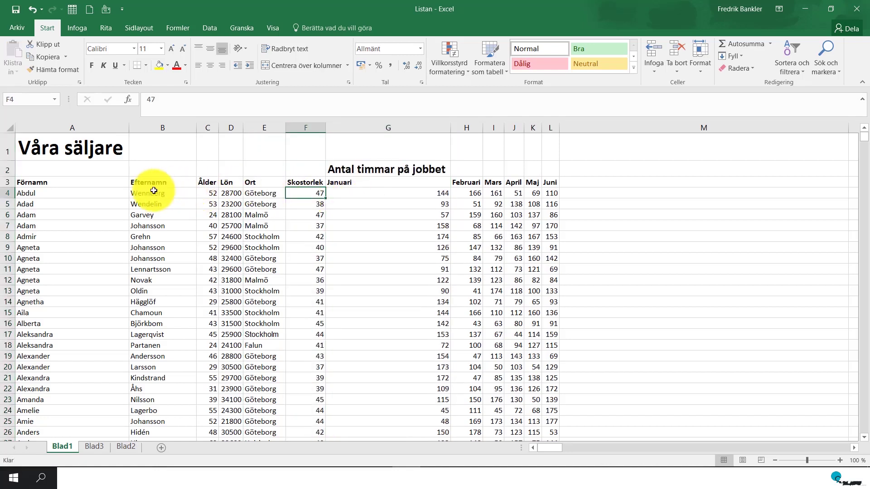
# Step: Cut the header row 3 and insert the cut cells before row 5, below the first seller
pyautogui.click(12, 181)
pyautogui.rightClick(9, 182)
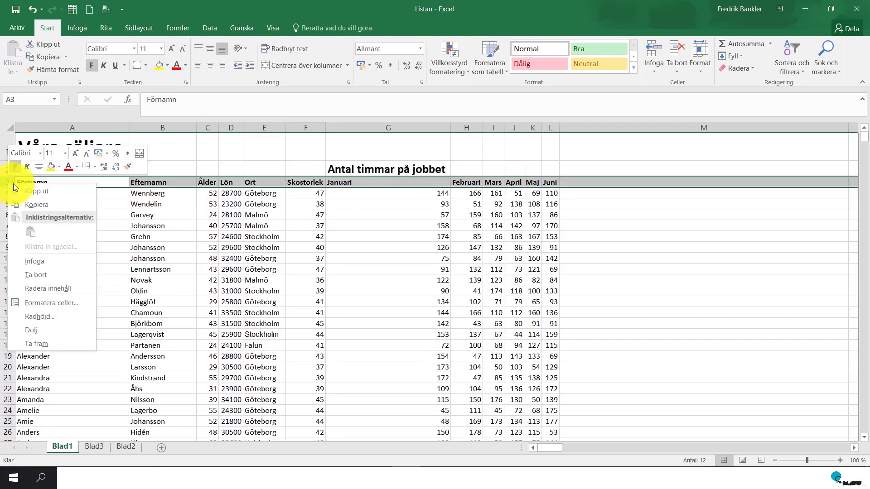
pyautogui.click(20, 192)
pyautogui.click(19, 204)
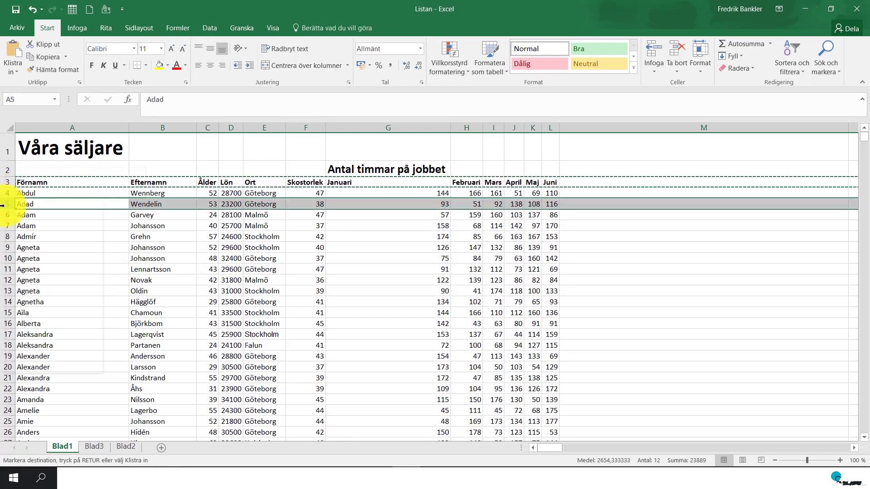
pyautogui.rightClick(7, 205)
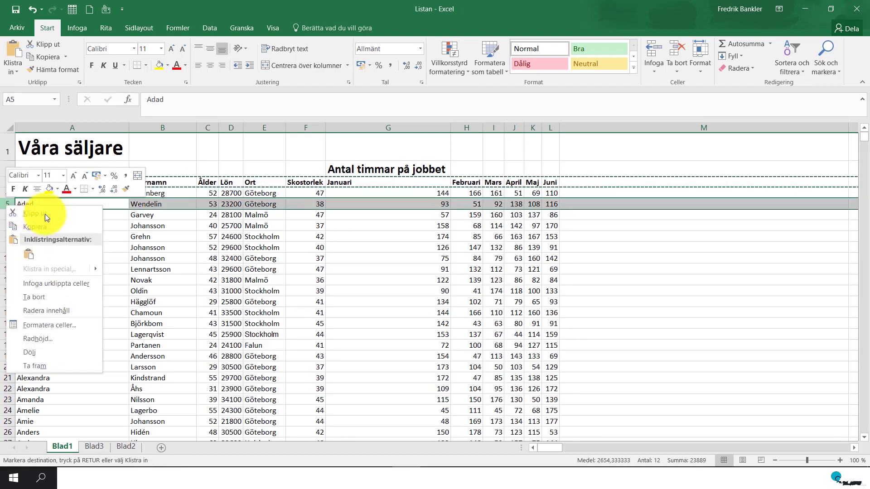
pyautogui.click(55, 283)
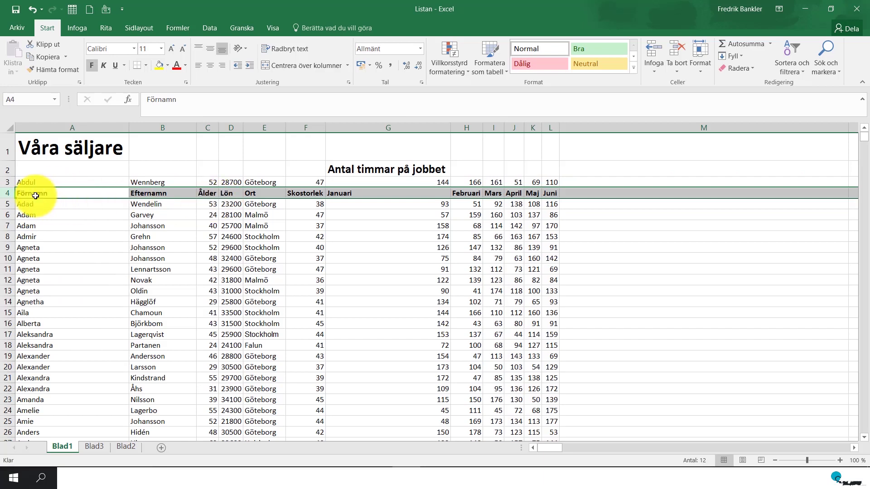
# Step: Undo the move of the header row
pyautogui.click(32, 8)
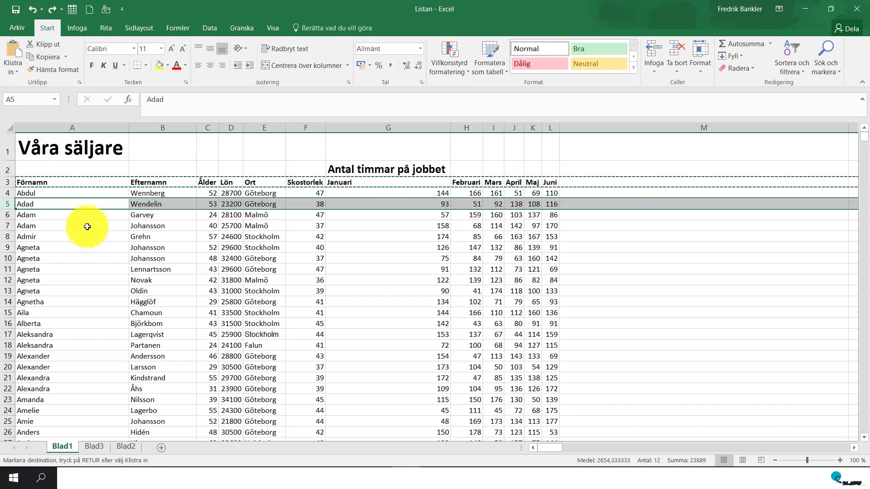
pyautogui.click(116, 261)
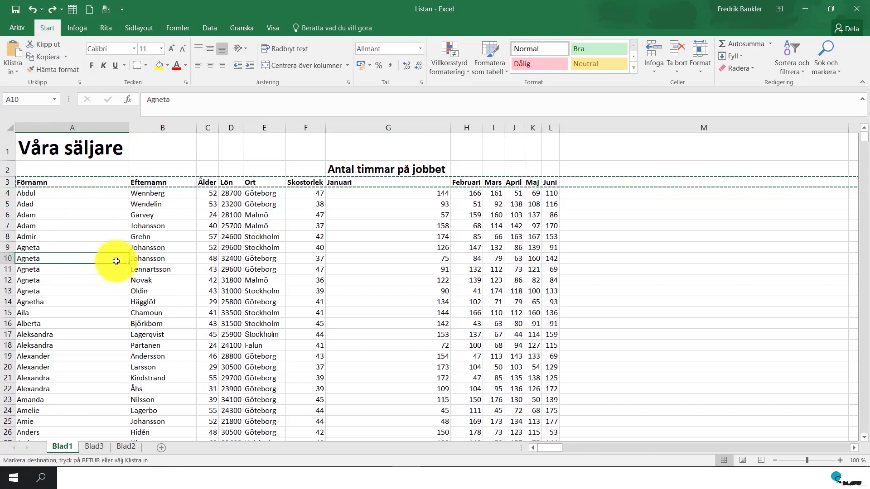
pyautogui.click(171, 282)
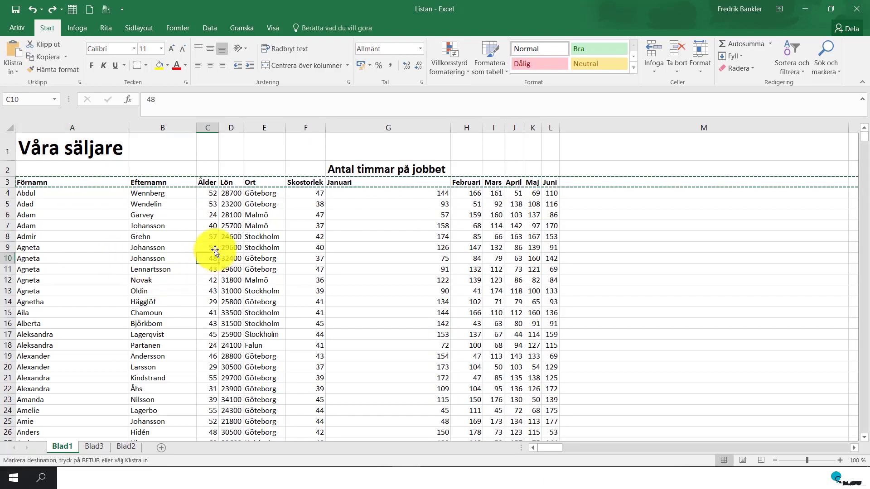
pyautogui.doubleClick(228, 203)
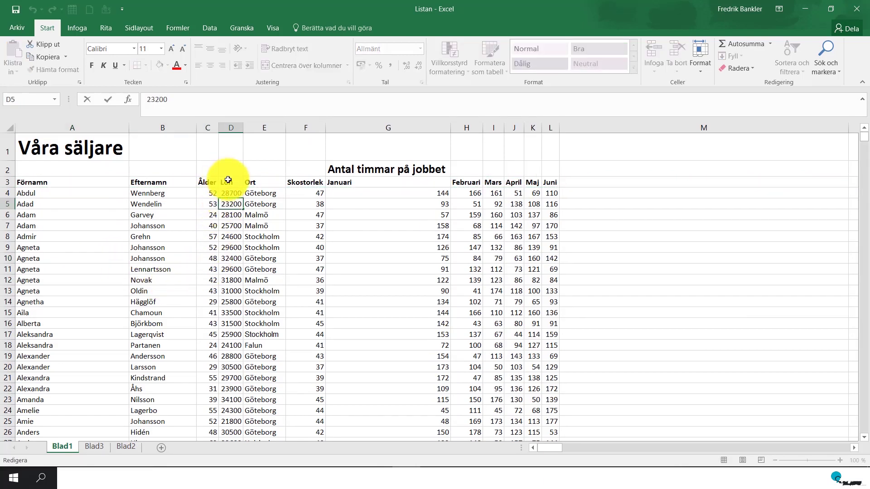
# Step: Hide the Ålder, Lön and Ort columns (C to E)
pyautogui.click(209, 128)
pyautogui.moveTo(244, 128); pyautogui.dragTo(260, 128)
pyautogui.rightClick(259, 126)
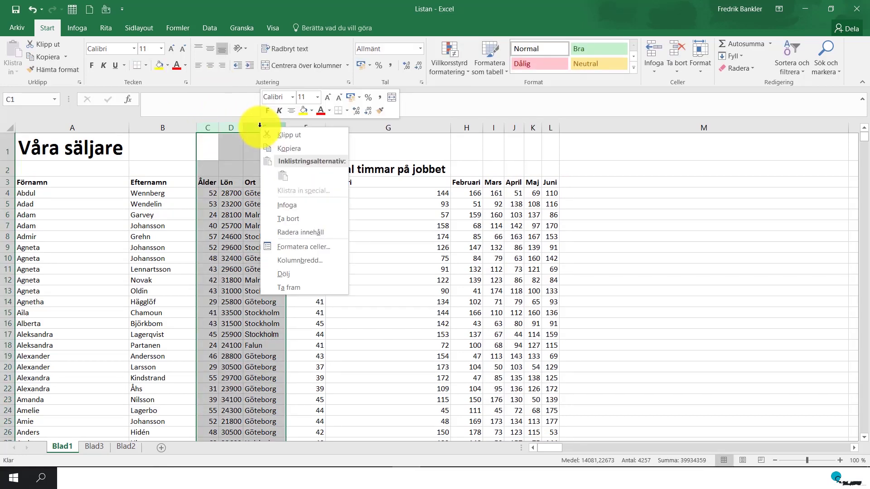
pyautogui.click(281, 274)
pyautogui.click(595, 263)
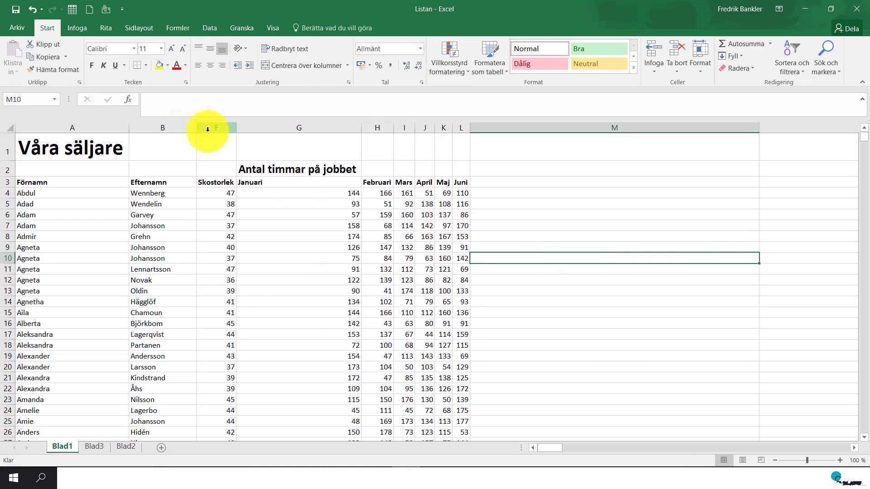
# Step: Unhide the hidden columns between Efternamn and Skostorlek
pyautogui.click(179, 129)
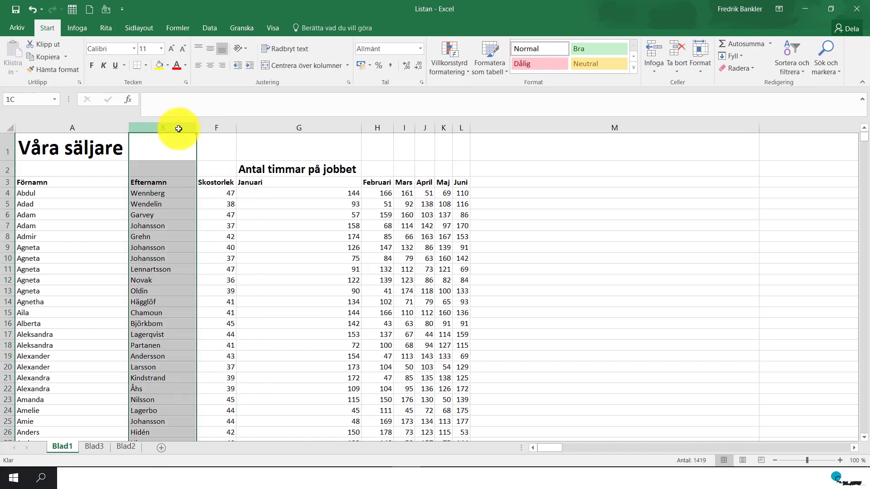
pyautogui.moveTo(179, 129); pyautogui.dragTo(212, 127)
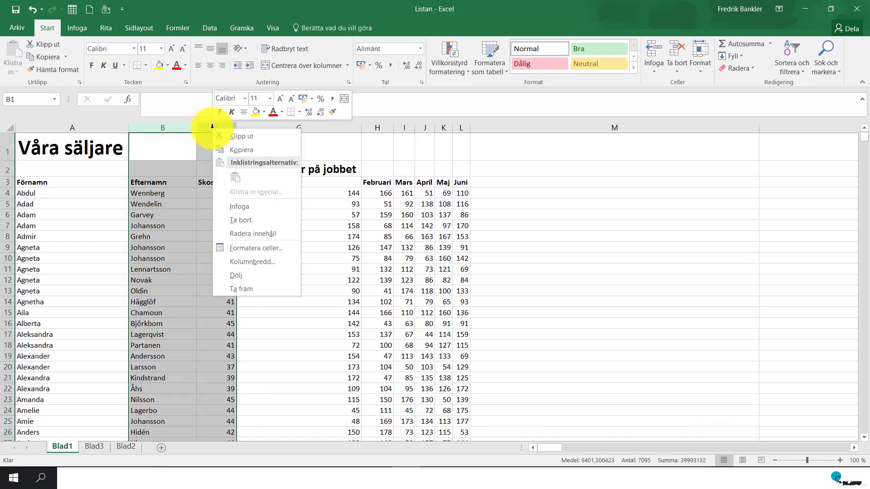
pyautogui.click(239, 288)
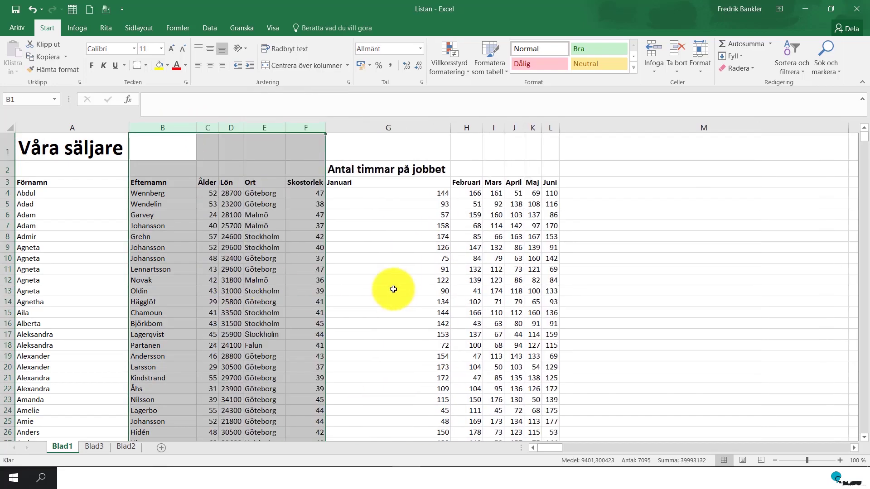
pyautogui.click(393, 289)
pyautogui.click(433, 247)
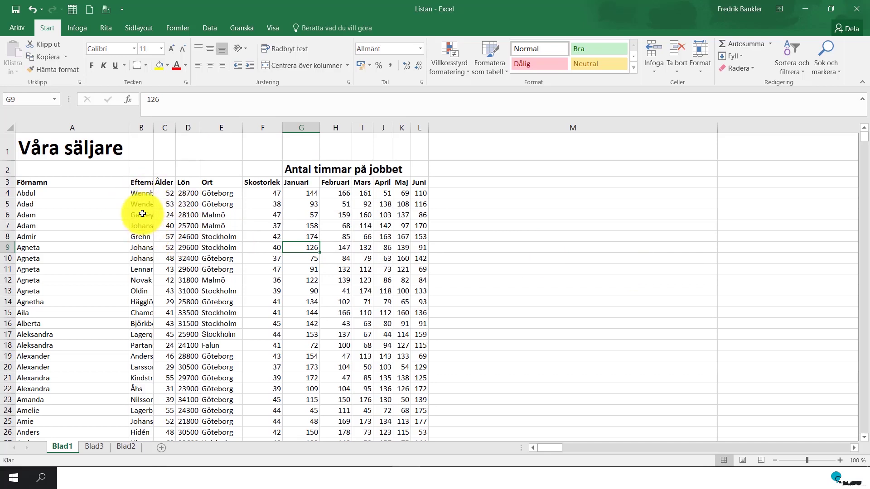
# Step: Try wrapping the text in the first two surname cells, B4:B5, and undo the wrapping
pyautogui.moveTo(142, 193); pyautogui.dragTo(141, 200)
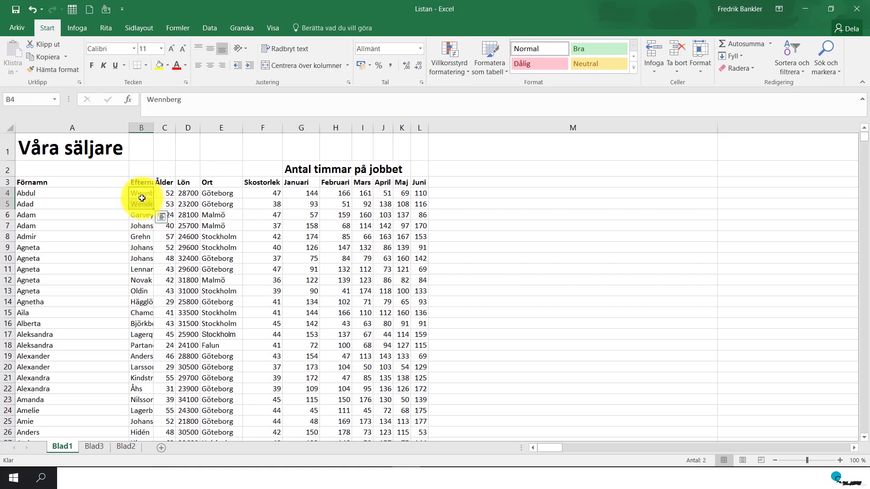
pyautogui.click(284, 49)
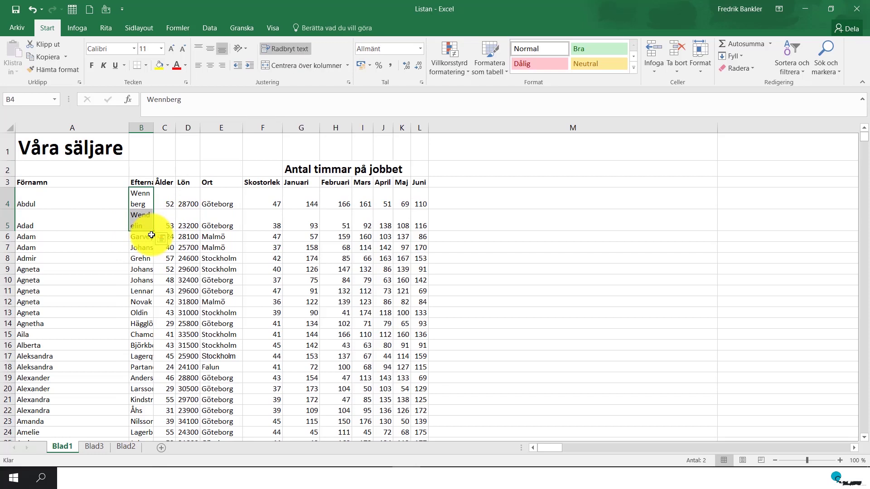
pyautogui.hotkey('ctrl', 'z')
pyautogui.click(337, 261)
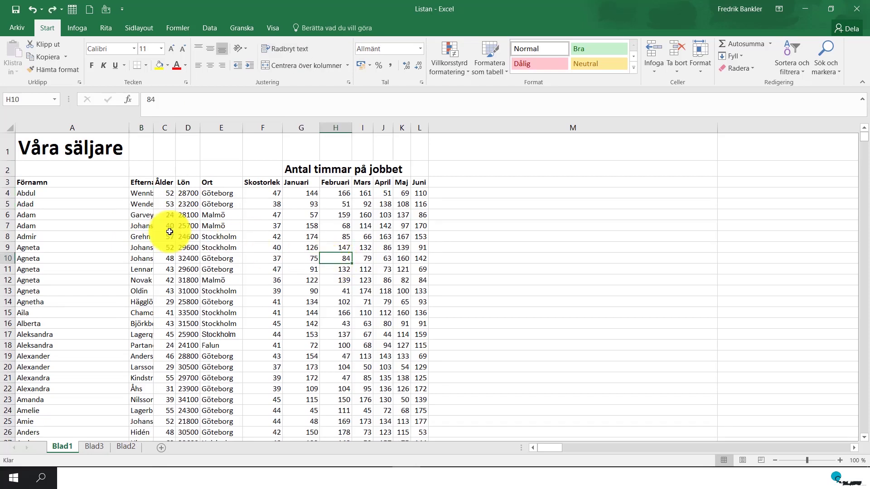
# Step: Merge and centre the title Våra säljare across A1:L1, above all the list's columns
pyautogui.click(50, 146)
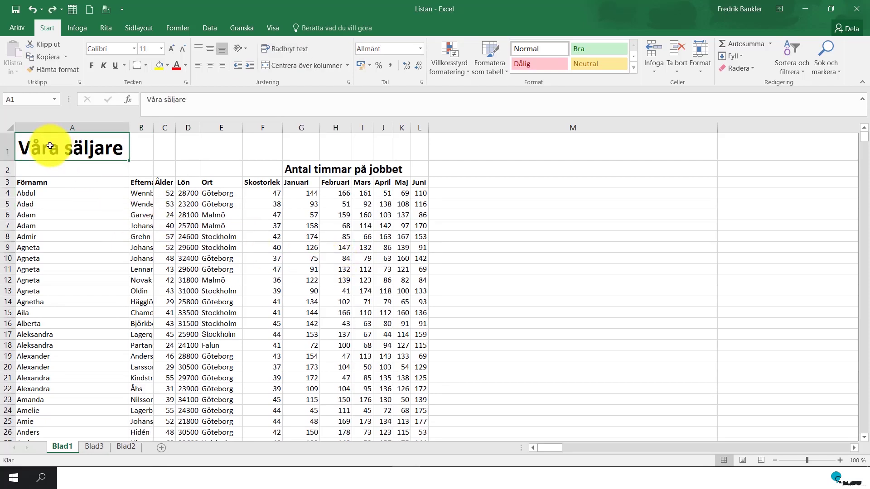
pyautogui.moveTo(50, 146); pyautogui.dragTo(415, 138)
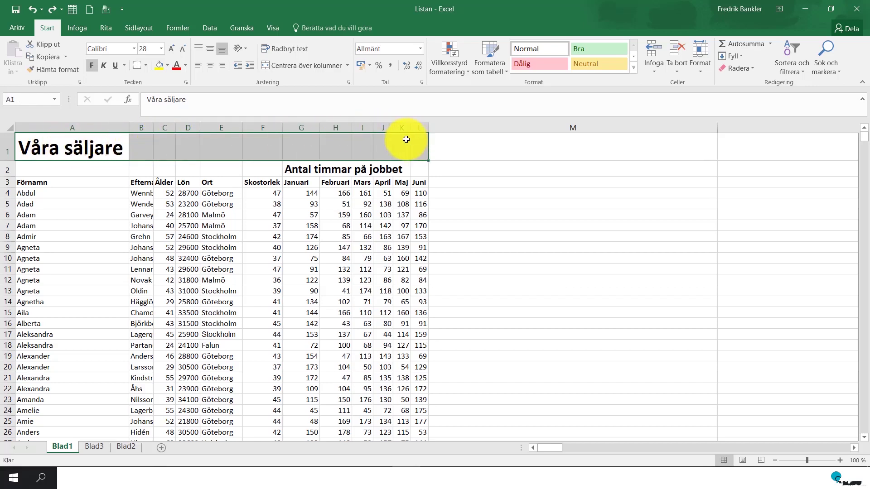
pyautogui.click(303, 67)
pyautogui.click(510, 205)
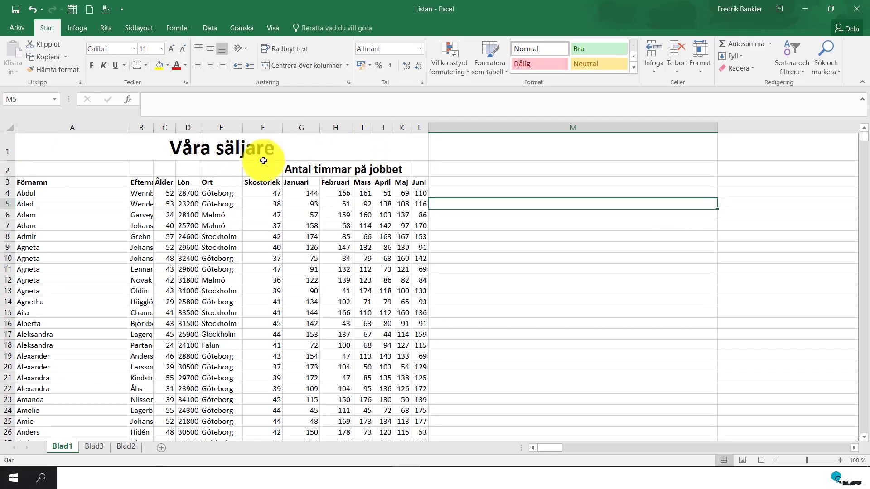
# Step: Try merging and centring the heading Antal timmar på jobbet across A2:K2, and undo it
pyautogui.moveTo(399, 171); pyautogui.dragTo(9, 175)
pyautogui.click(305, 65)
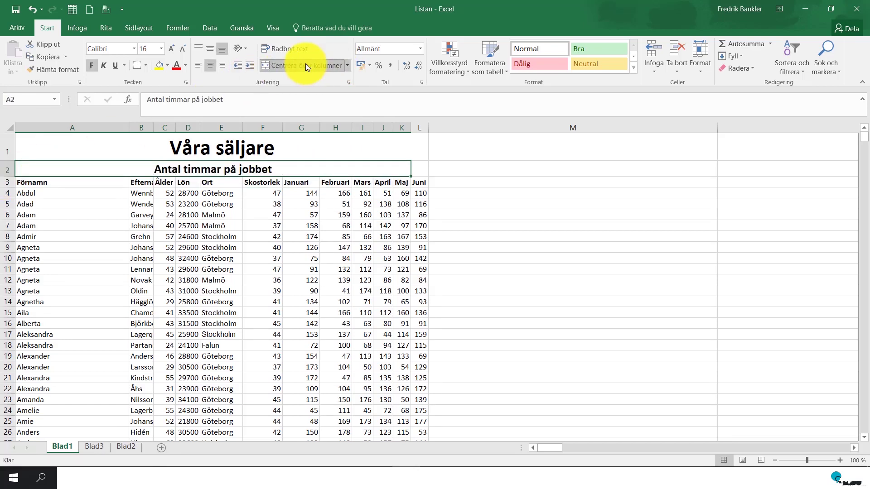
pyautogui.click(33, 9)
pyautogui.click(33, 9)
# Step: Merge and centre the heading Antal timmar på jobbet across G2:L2, above the months Januari to Juni
pyautogui.moveTo(330, 176); pyautogui.dragTo(413, 170)
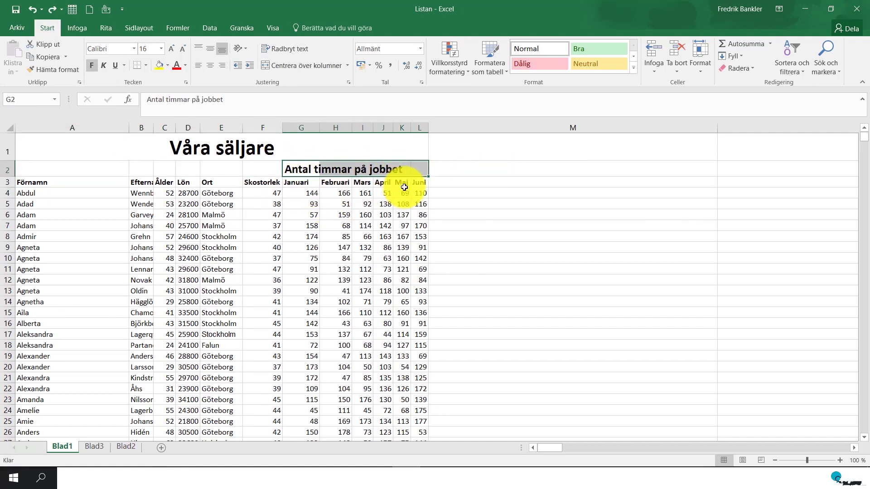
pyautogui.click(283, 65)
pyautogui.click(470, 219)
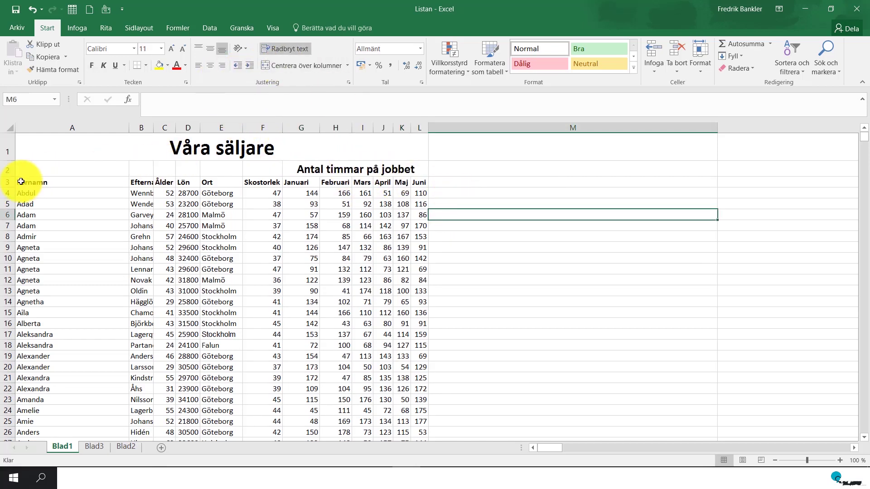
# Step: Try merging and centring the column headers A3:L3, accepting that only the upper-left value is kept, and undo the merge
pyautogui.moveTo(21, 182); pyautogui.dragTo(419, 185)
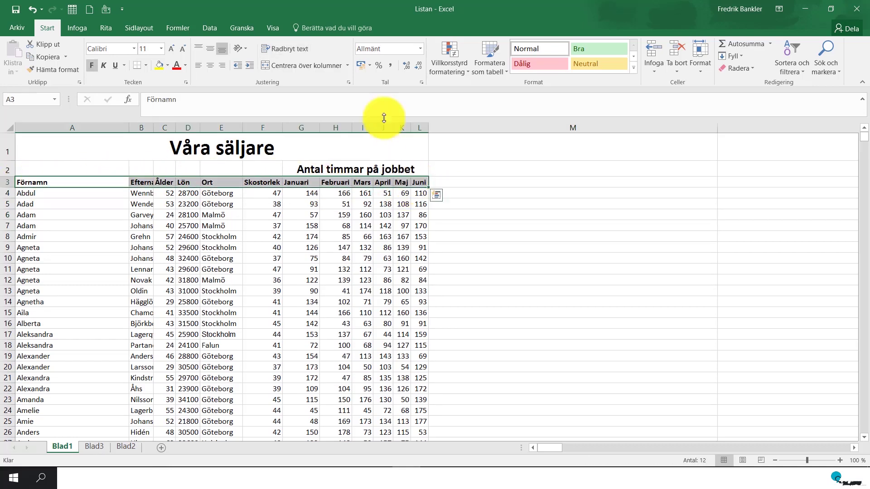
pyautogui.click(318, 65)
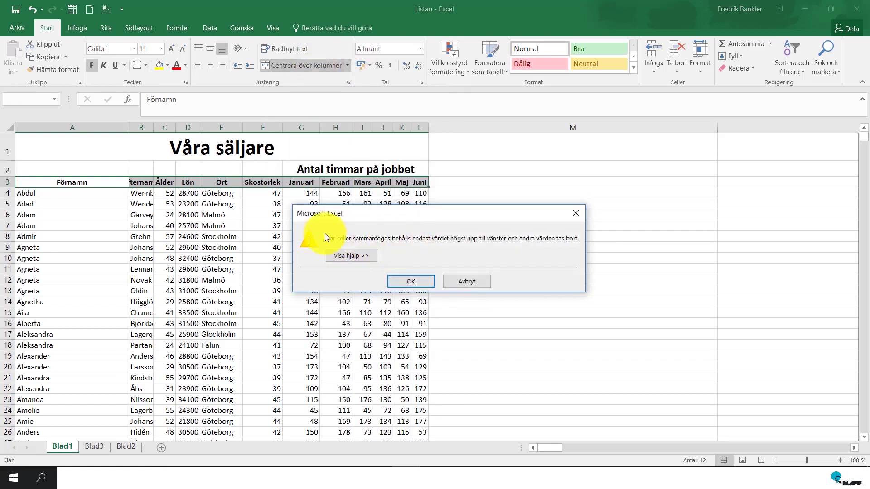
pyautogui.click(411, 282)
pyautogui.click(523, 278)
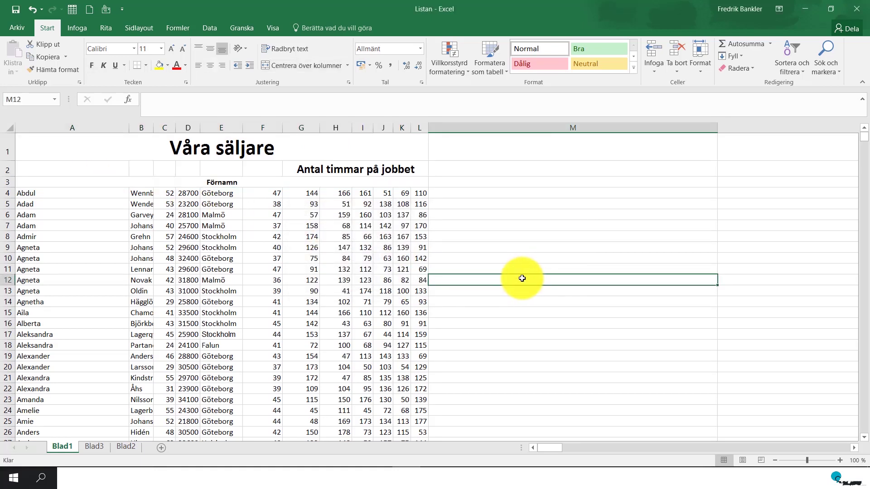
pyautogui.click(35, 10)
pyautogui.hotkey('ctrl', 'z')
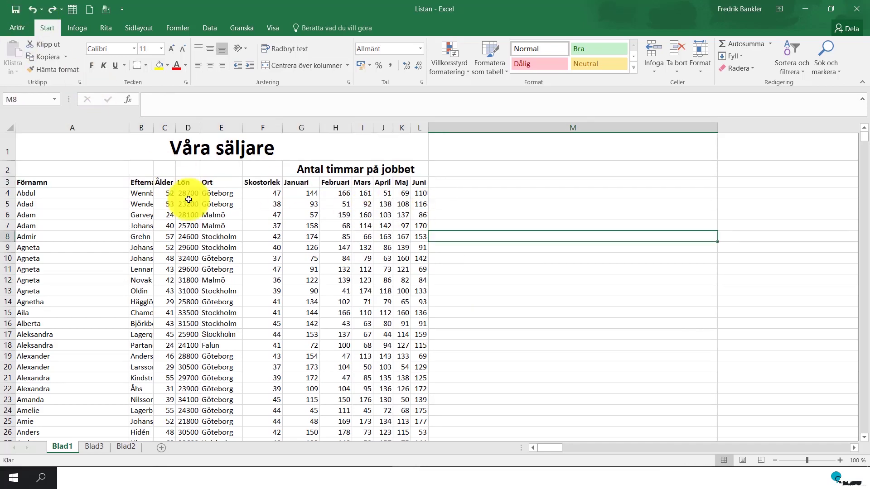